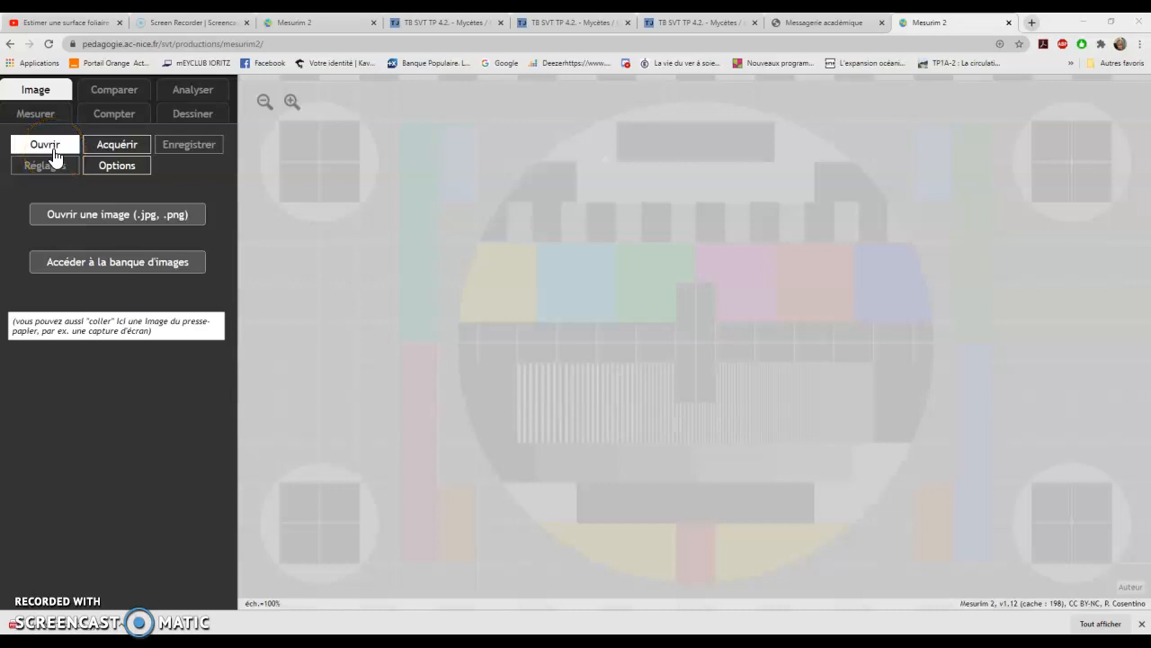
# - Open the image file "Feuilles plants de menthes" from the Mesure surface foliaire folder
pyautogui.click(81, 217)
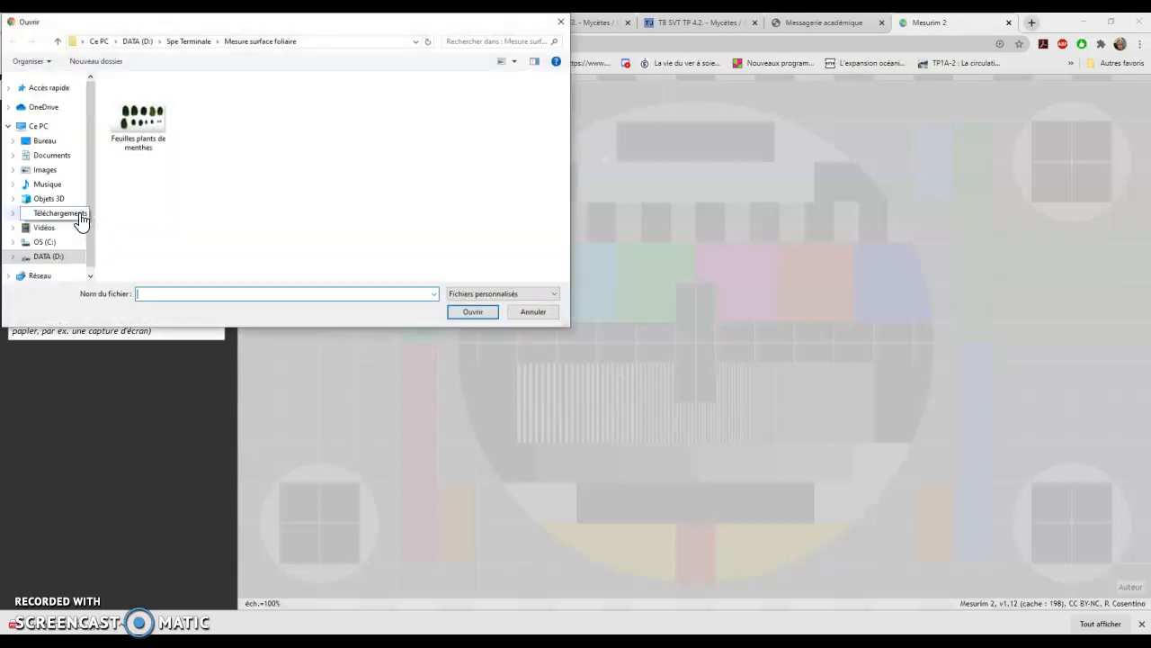
pyautogui.click(150, 115)
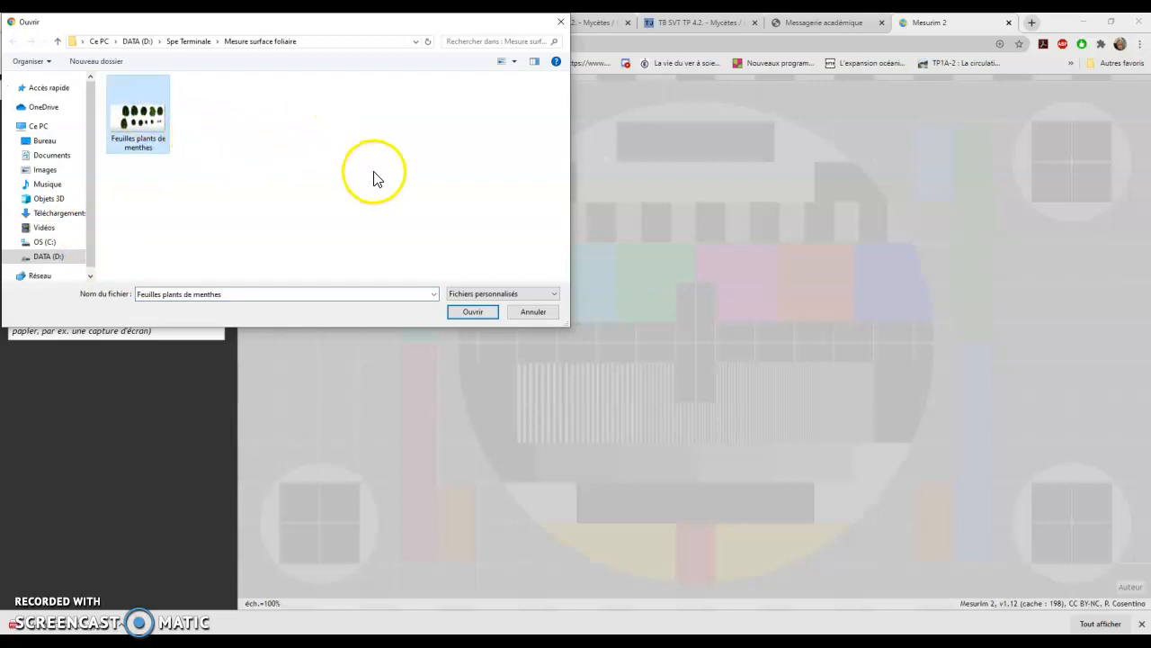
pyautogui.click(471, 312)
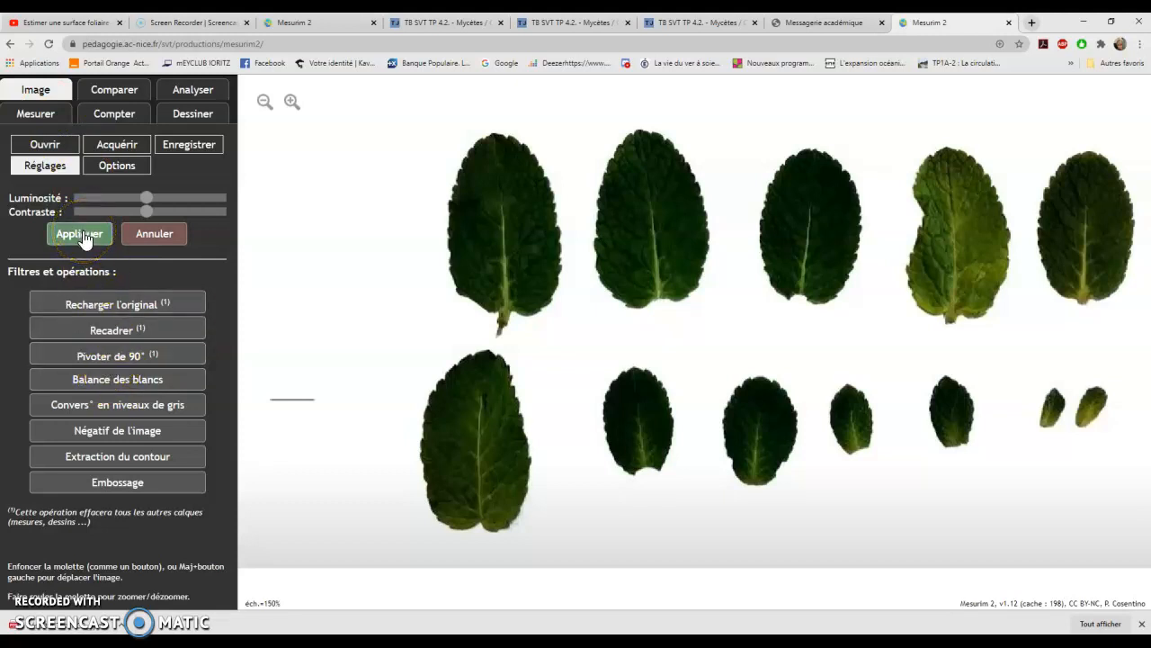
# - Try to define the image's measuring scale with a segment length of 1 and the unit cm
pyautogui.click(38, 112)
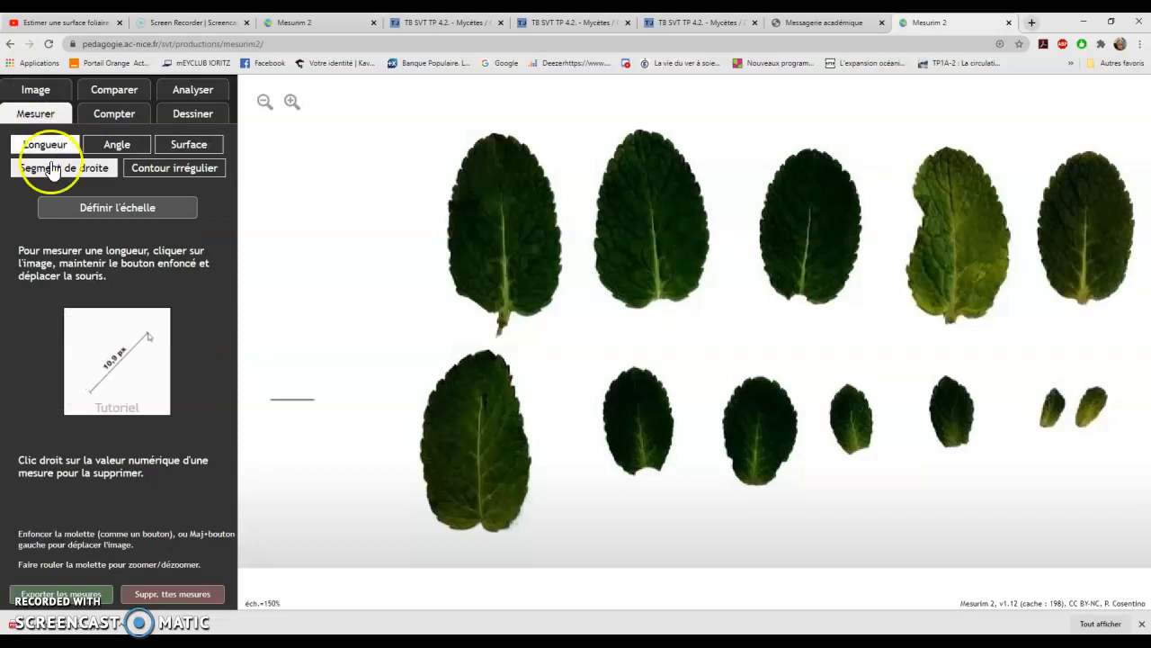
pyautogui.click(111, 212)
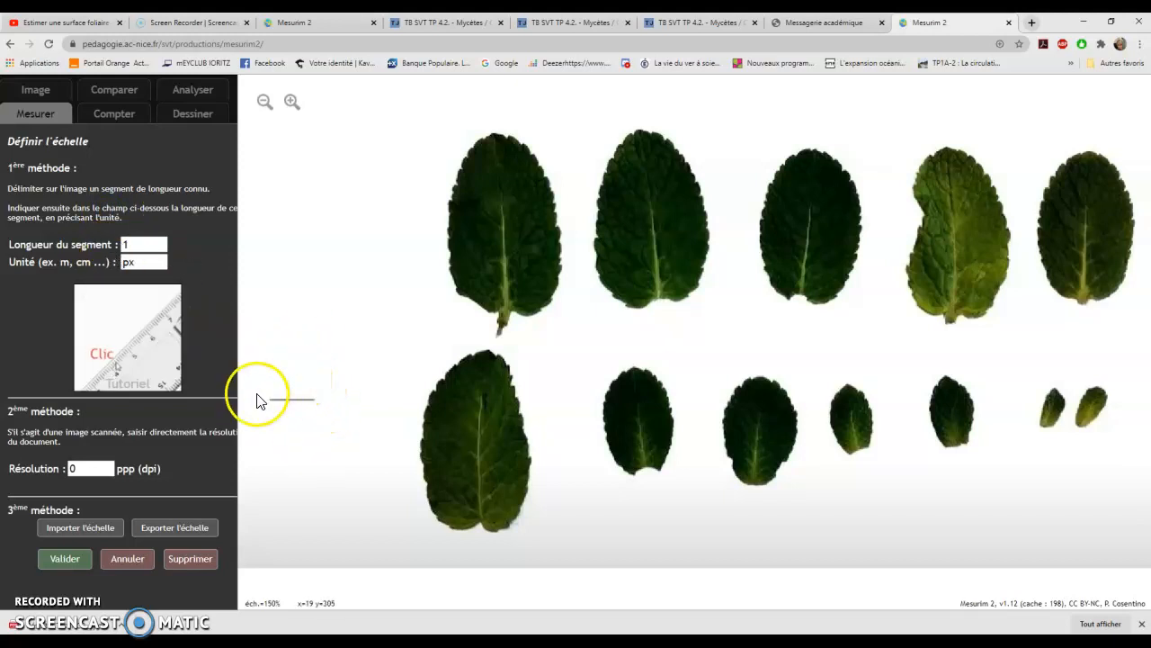
pyautogui.moveTo(138, 262); pyautogui.dragTo(69, 244)
pyautogui.write('cm')
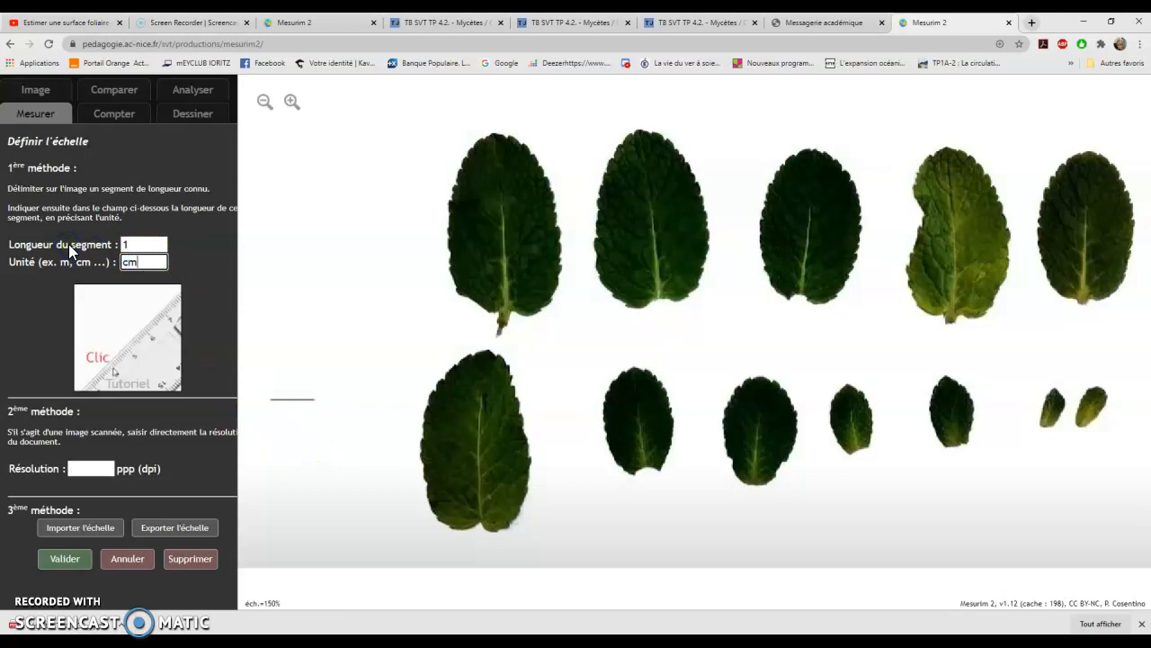
pyautogui.click(59, 560)
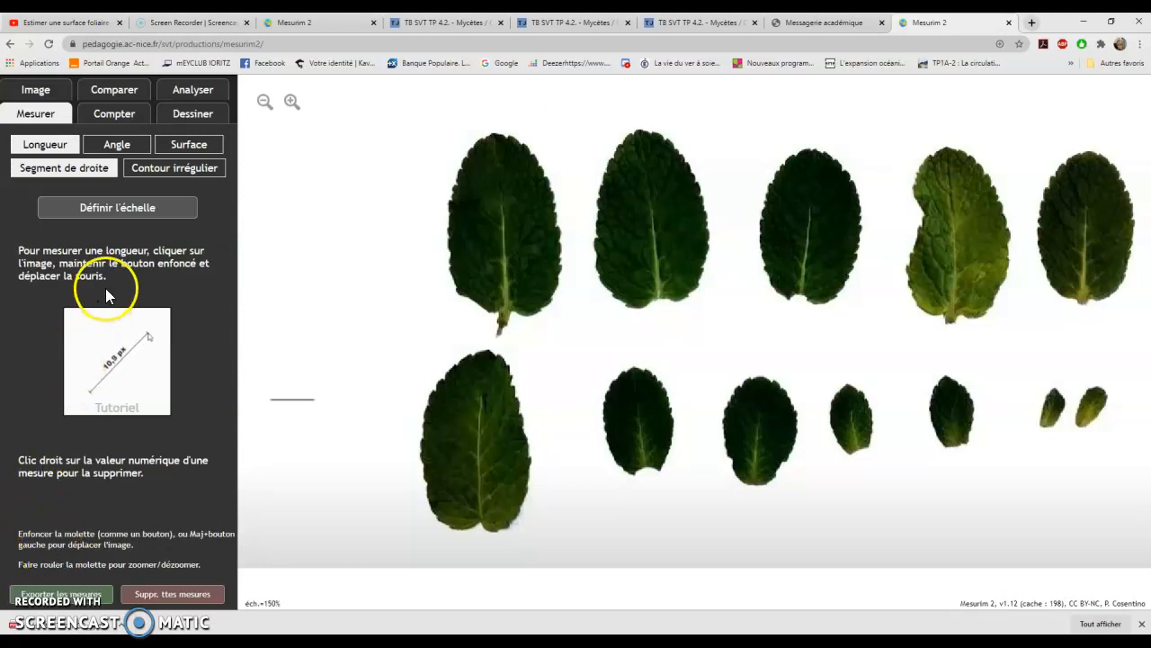
# - Measure the surface of the first leaf in the upper row with a closed polygon traced along its edge, leaving out the stalk
pyautogui.click(190, 146)
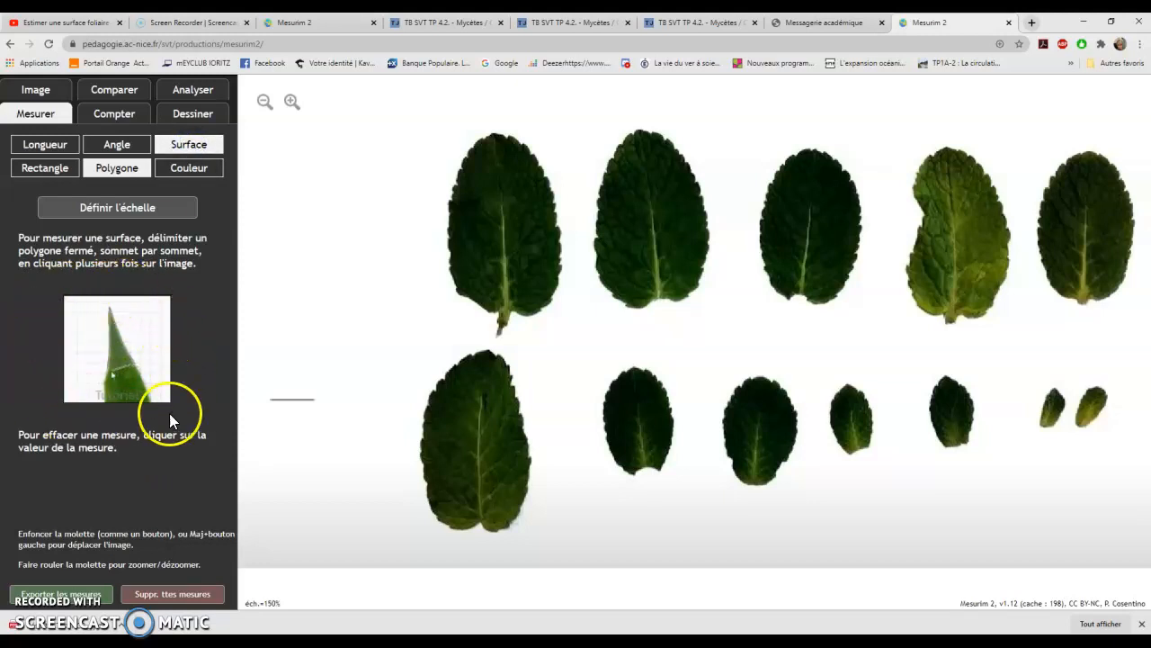
pyautogui.click(474, 144)
pyautogui.click(464, 160)
pyautogui.click(460, 167)
pyautogui.click(447, 195)
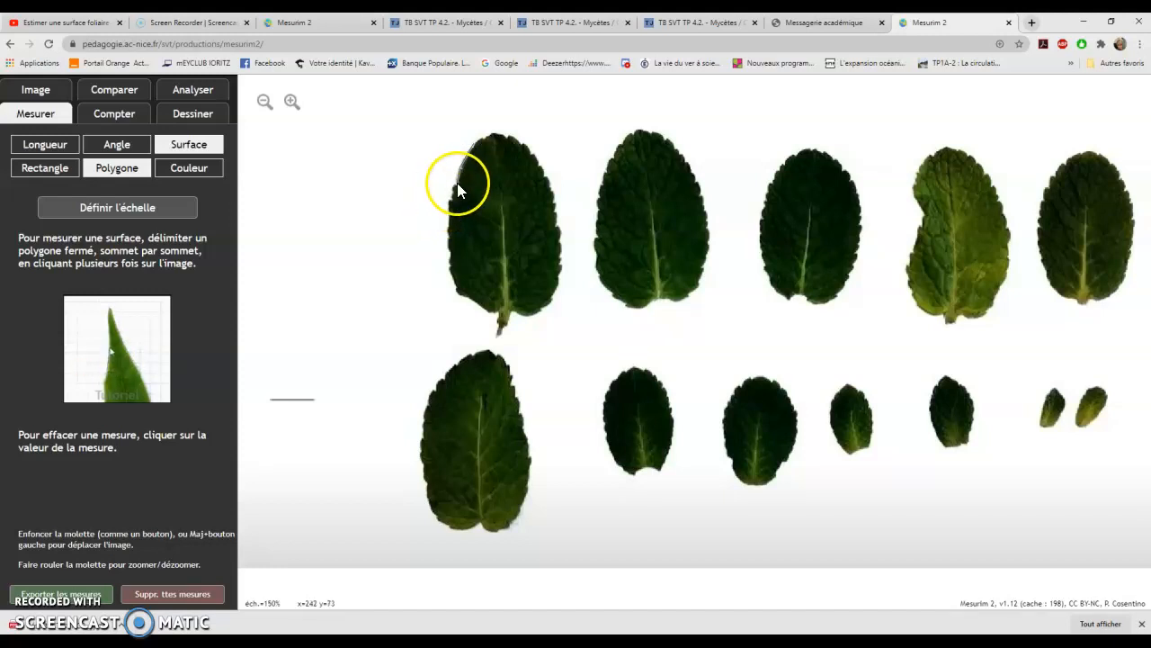
pyautogui.click(449, 212)
pyautogui.click(449, 235)
pyautogui.click(451, 267)
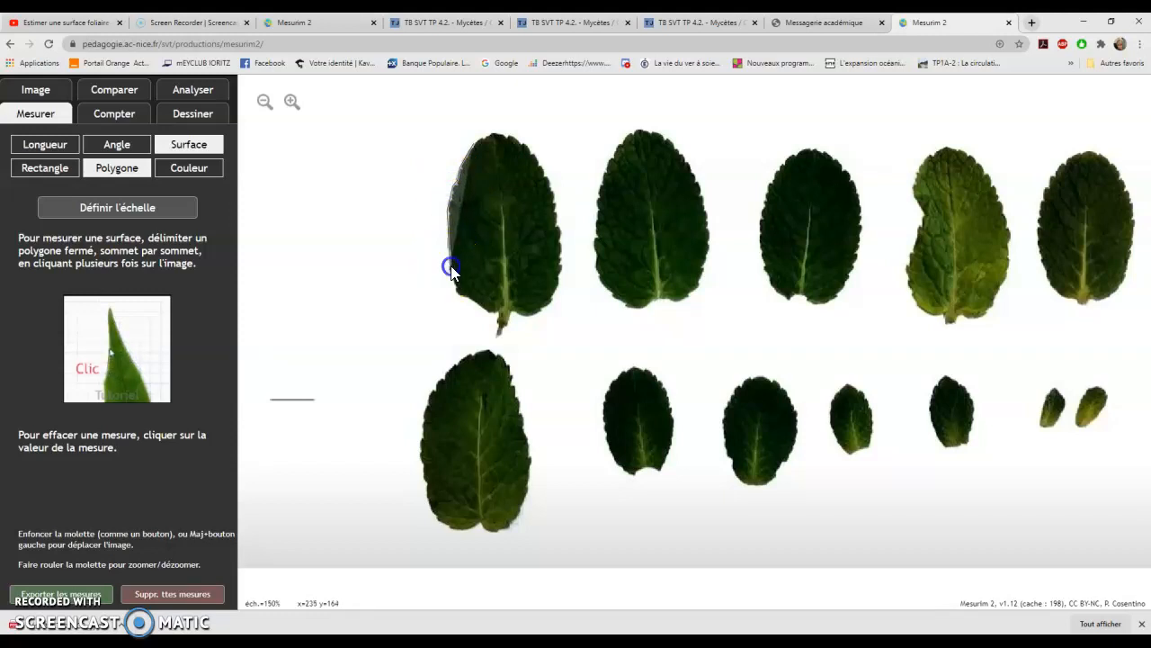
pyautogui.click(457, 293)
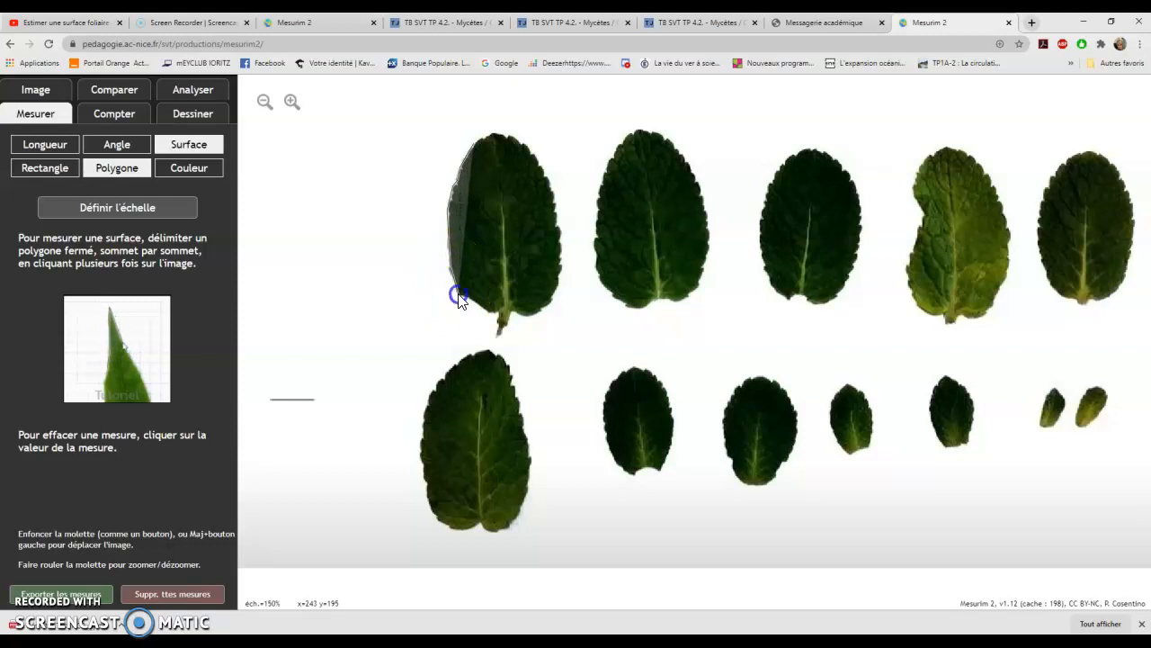
pyautogui.click(482, 312)
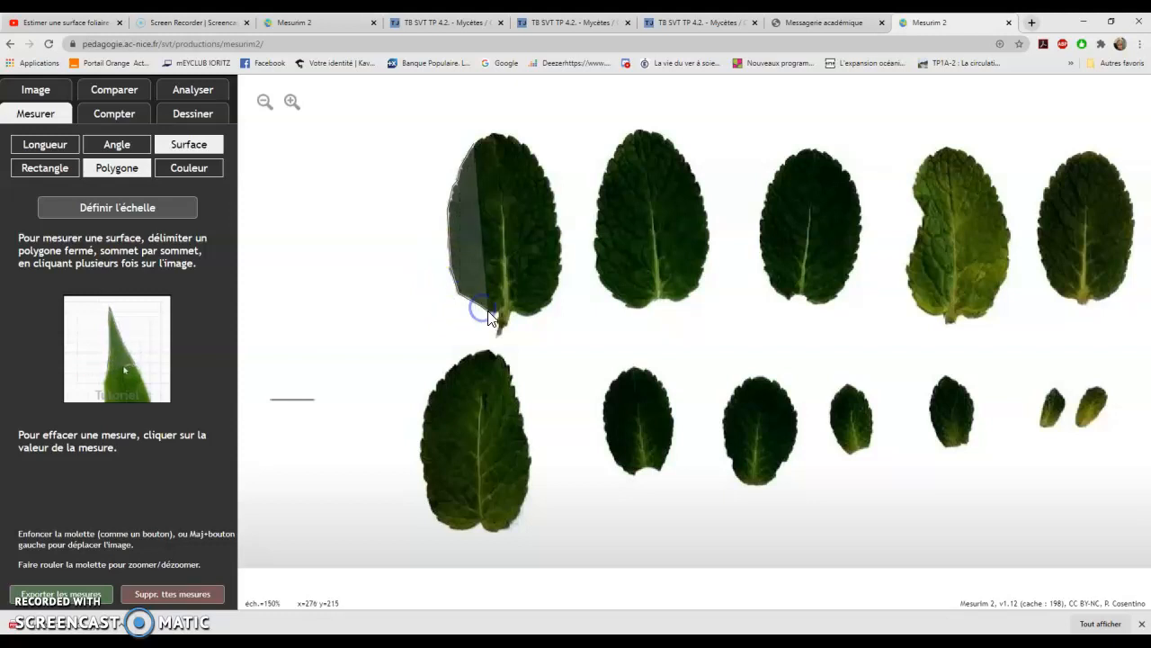
pyautogui.click(499, 317)
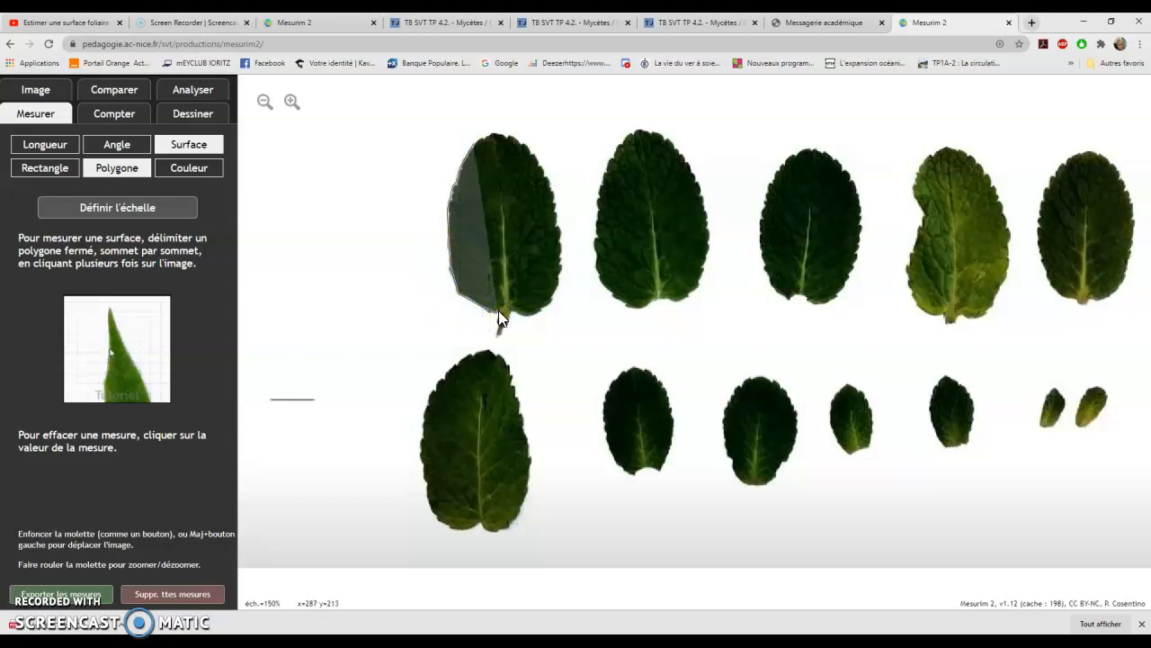
pyautogui.click(499, 313)
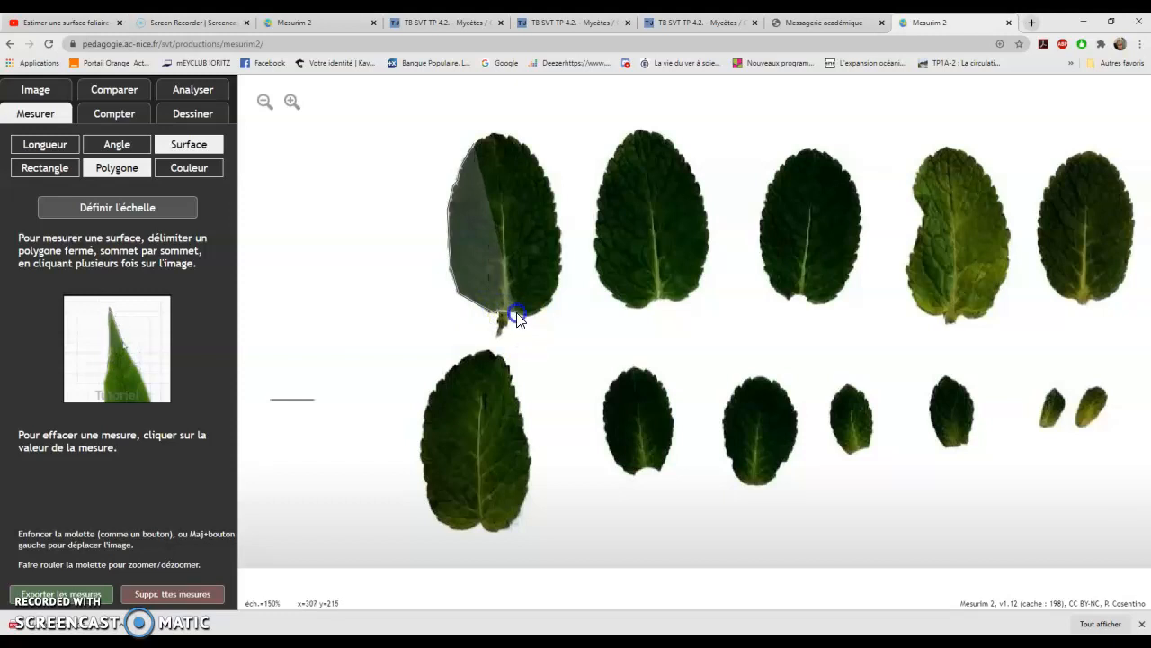
pyautogui.click(506, 317)
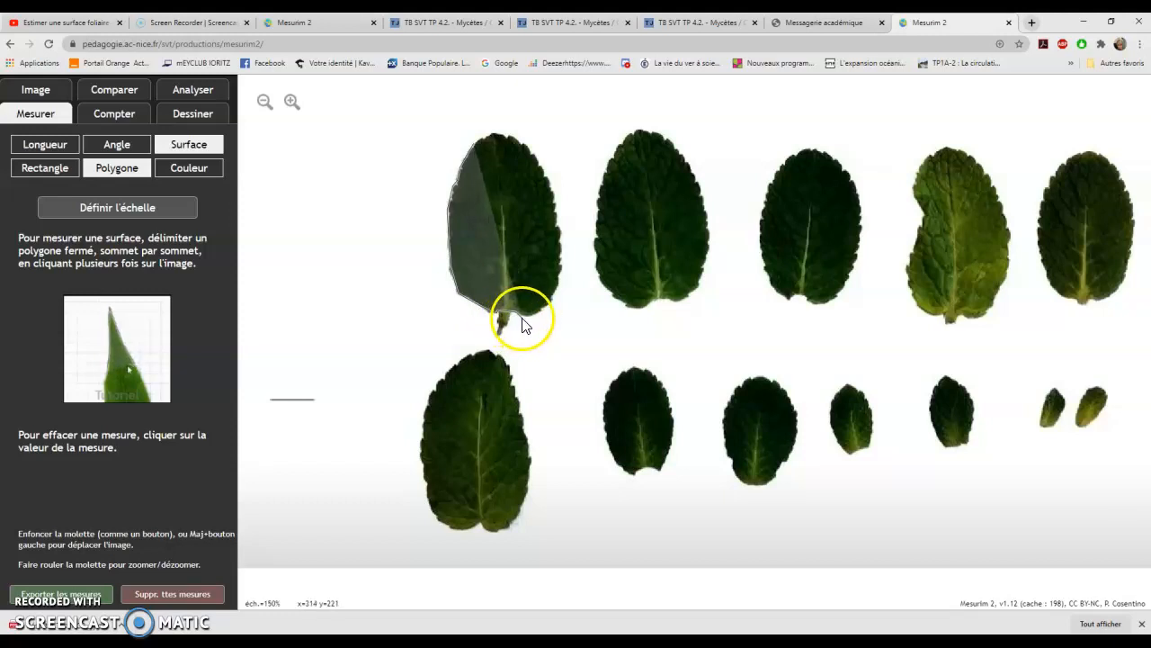
pyautogui.click(527, 320)
pyautogui.click(541, 313)
pyautogui.click(551, 300)
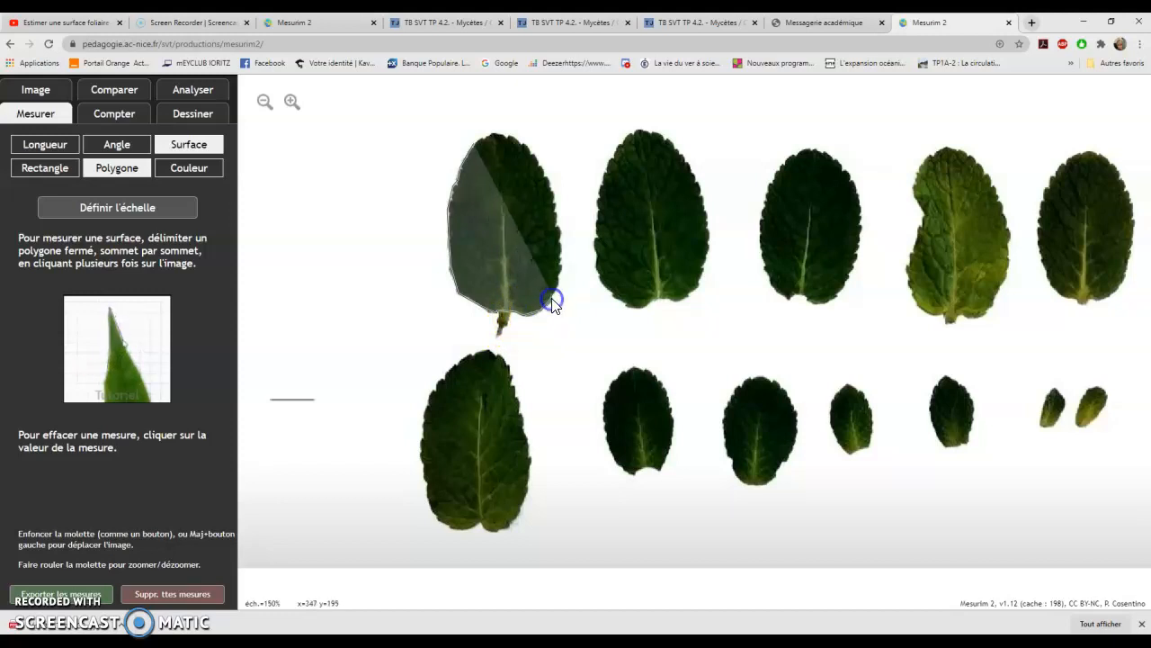
pyautogui.click(559, 282)
pyautogui.click(562, 267)
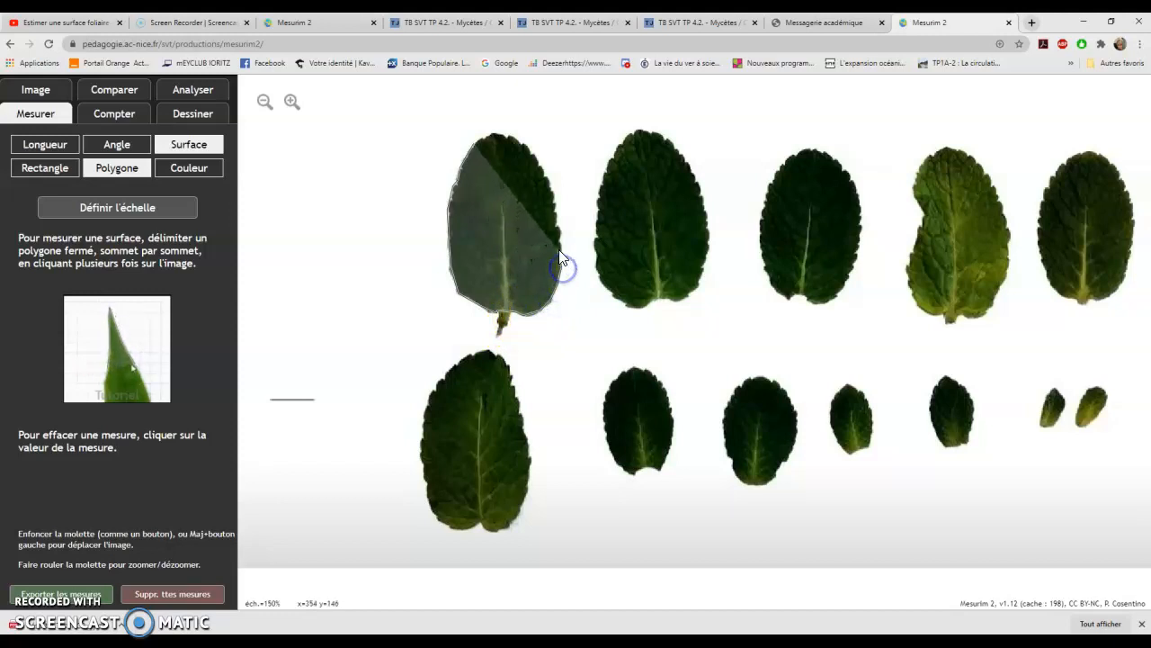
pyautogui.click(561, 241)
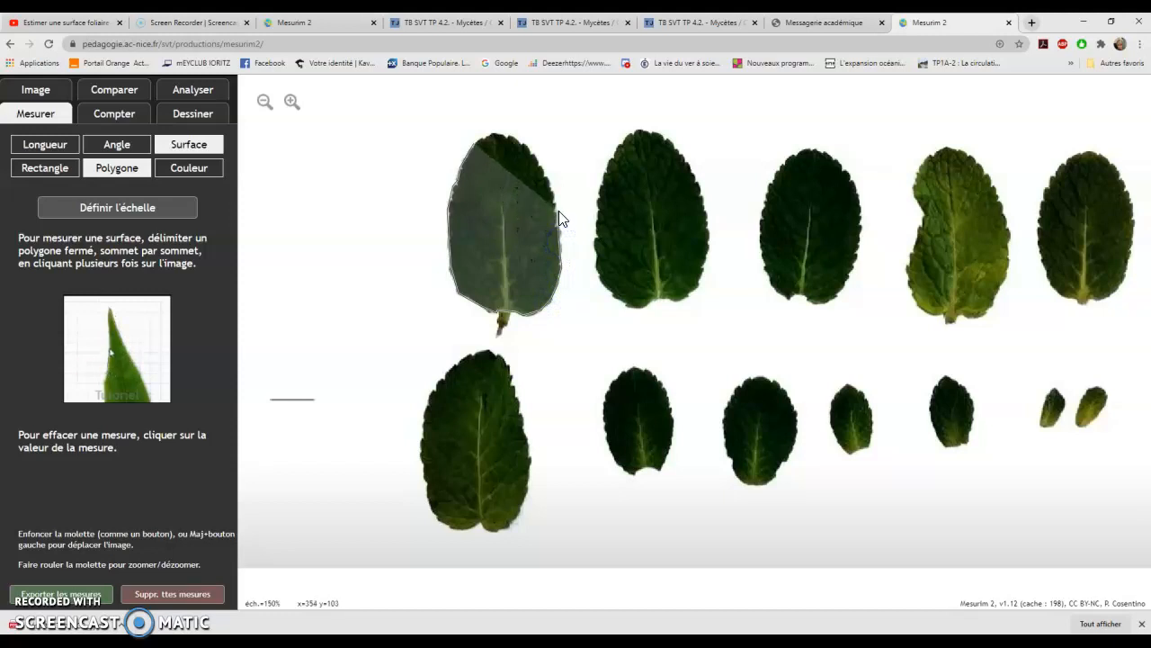
pyautogui.click(559, 213)
pyautogui.click(547, 175)
pyautogui.click(538, 160)
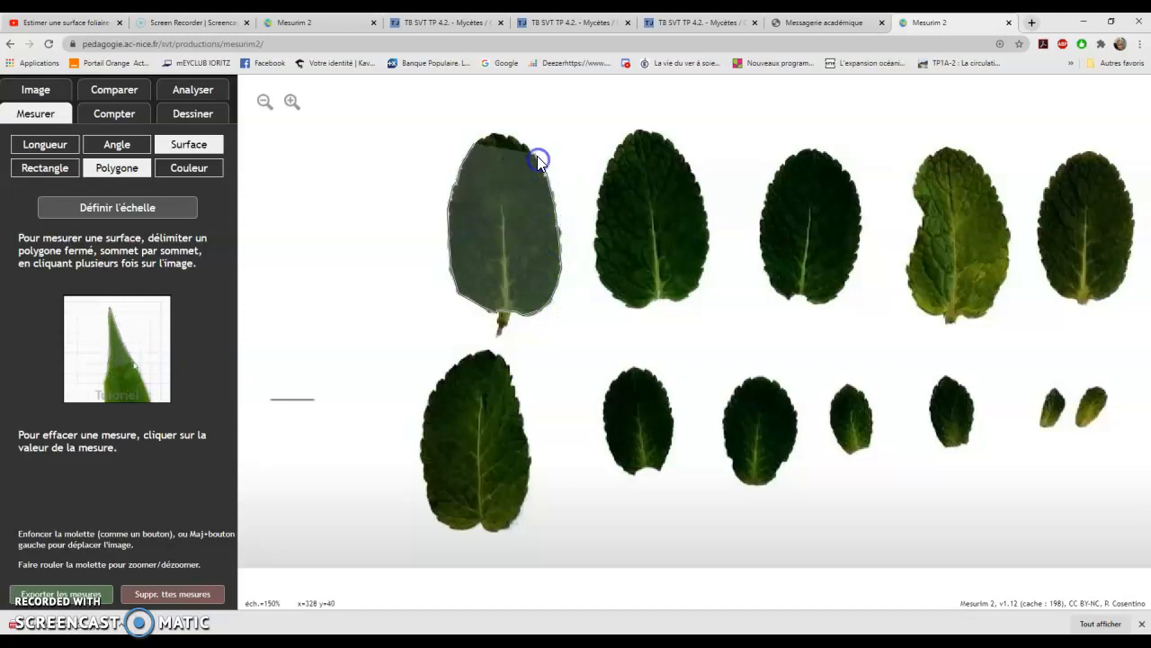
pyautogui.click(493, 135)
pyautogui.click(473, 143)
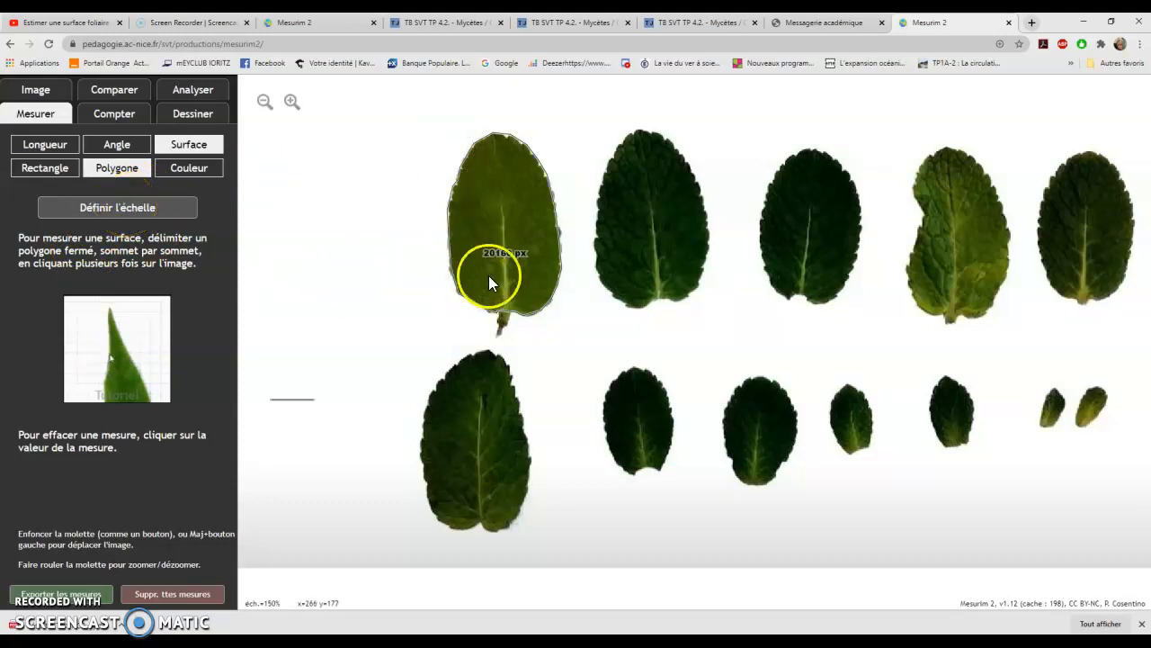
# - Define the scale as 1 cm using the short horizontal reference line beside the leaves
pyautogui.click(116, 210)
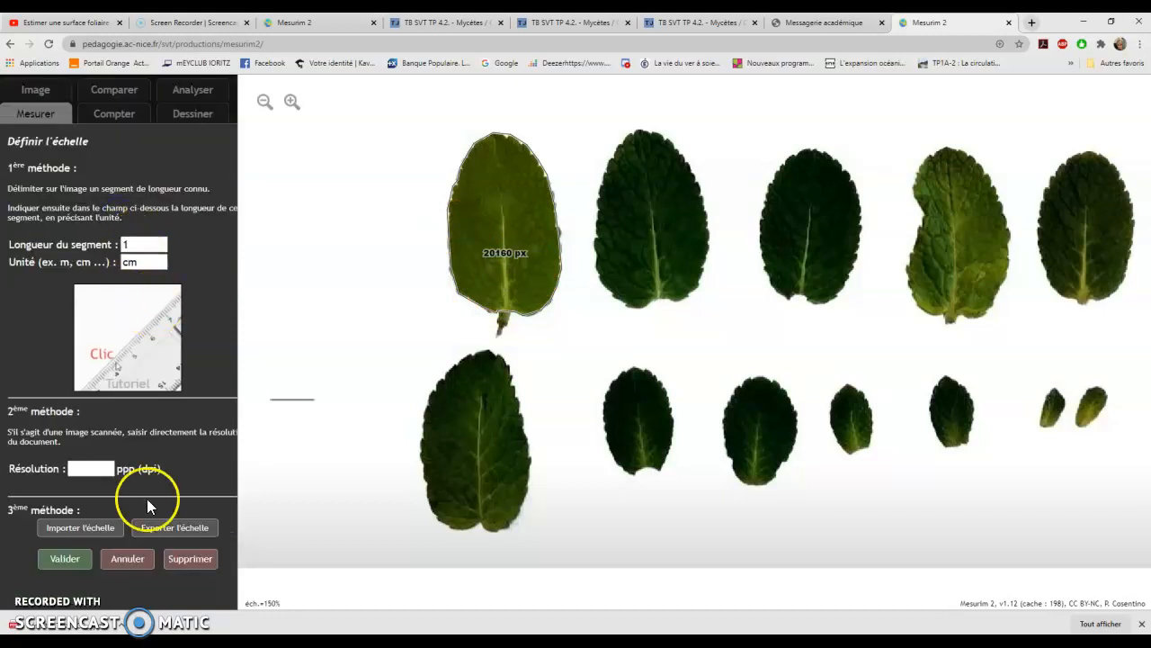
pyautogui.click(78, 557)
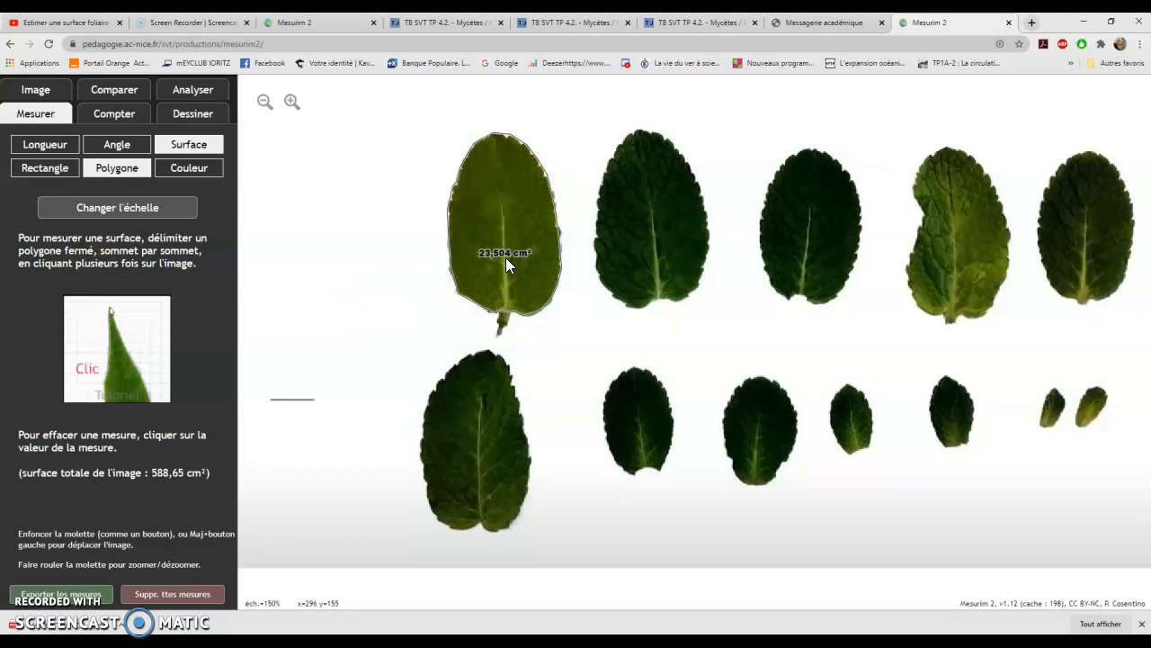
pyautogui.click(527, 287)
pyautogui.click(529, 285)
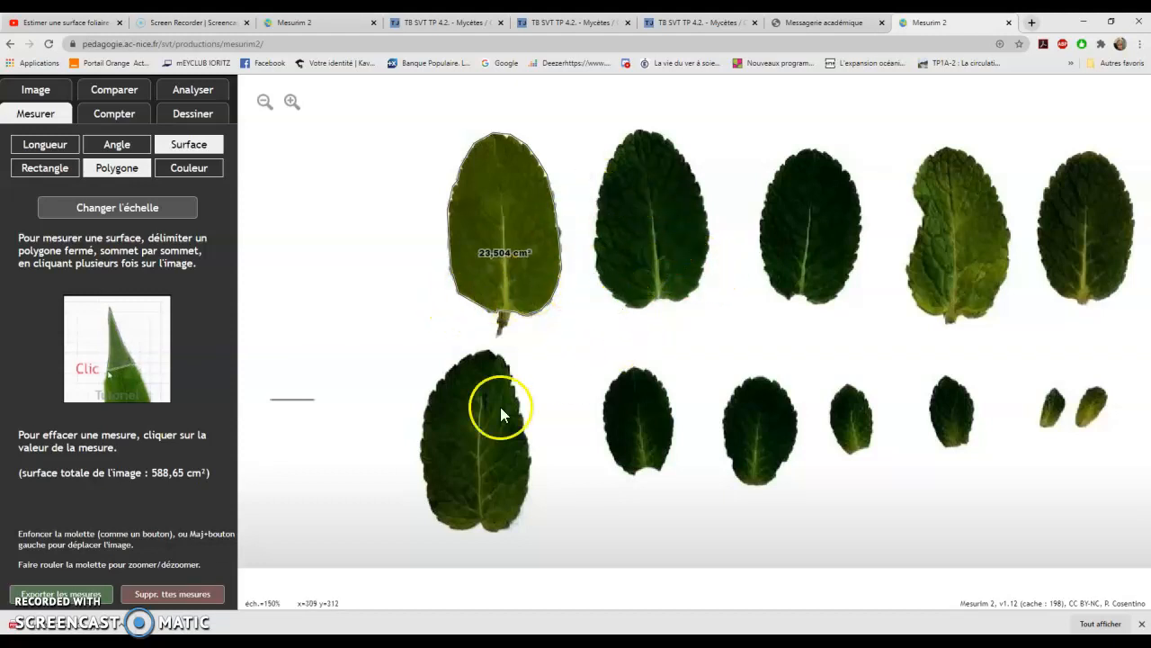
# - Export the measurements as a CSV file named "Surface foliaire pied de menthe" to the Bureau folder
pyautogui.click(60, 601)
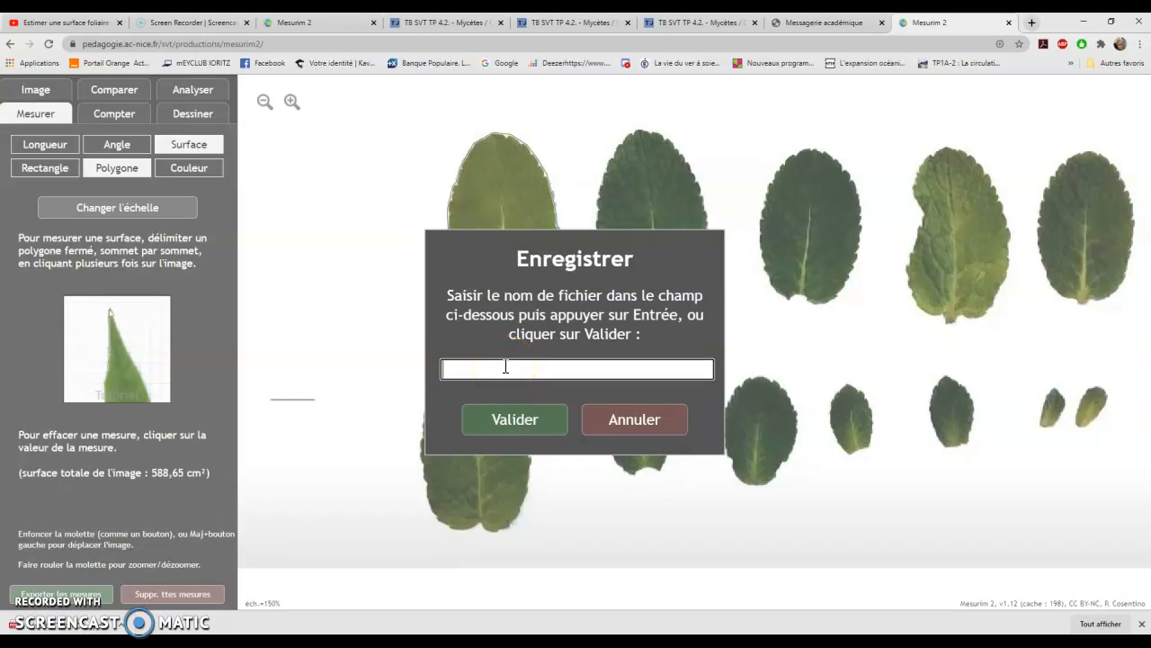
pyautogui.write('Surface ')
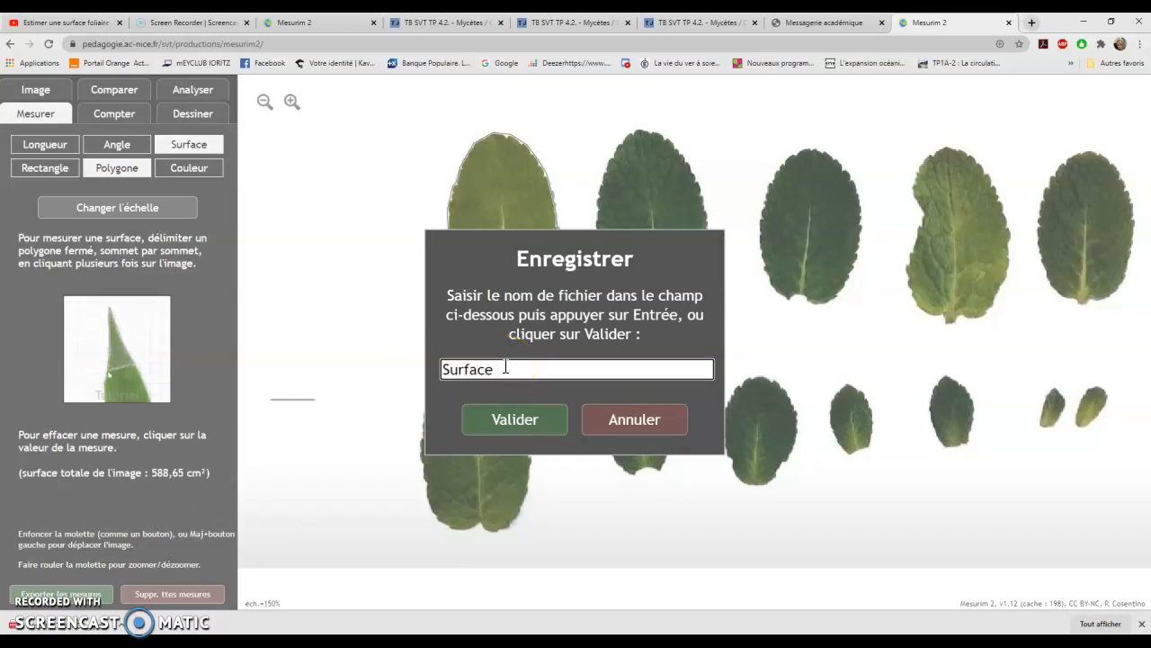
pyautogui.write('foliaire')
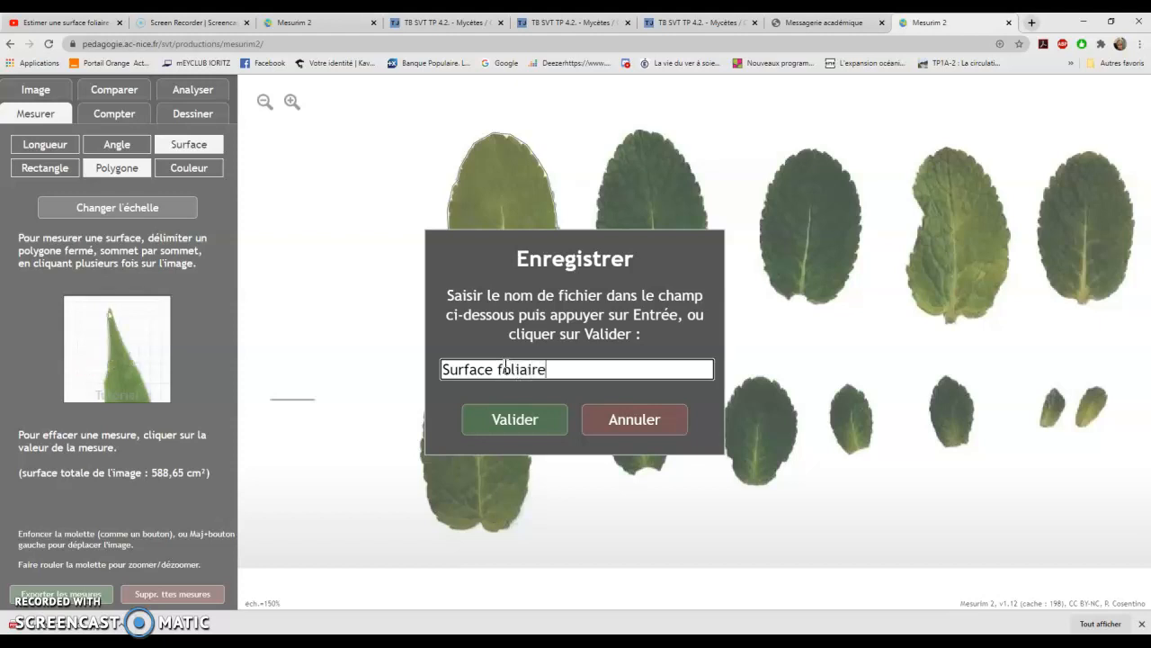
pyautogui.write(' pied')
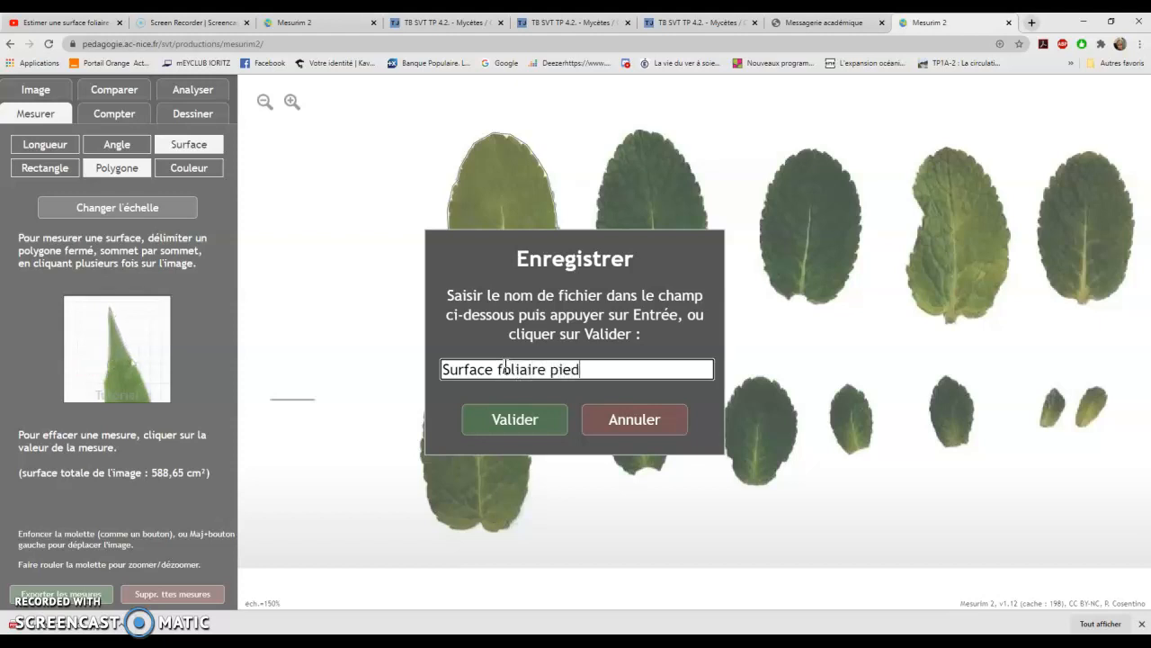
pyautogui.write(' de menthe')
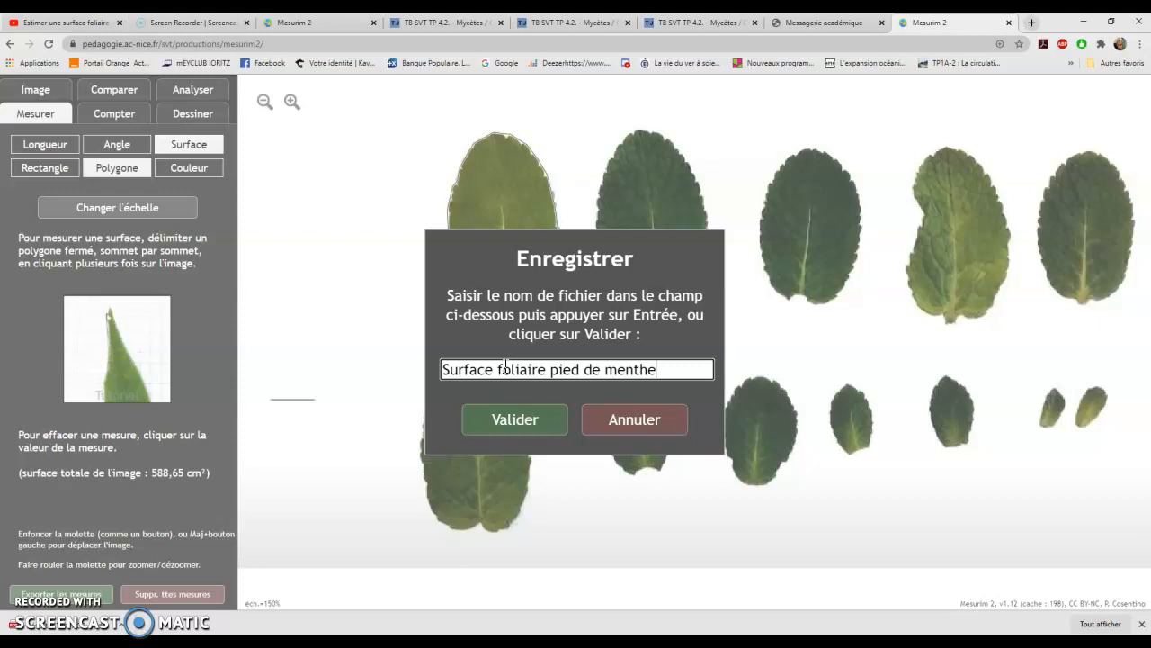
pyautogui.click(473, 420)
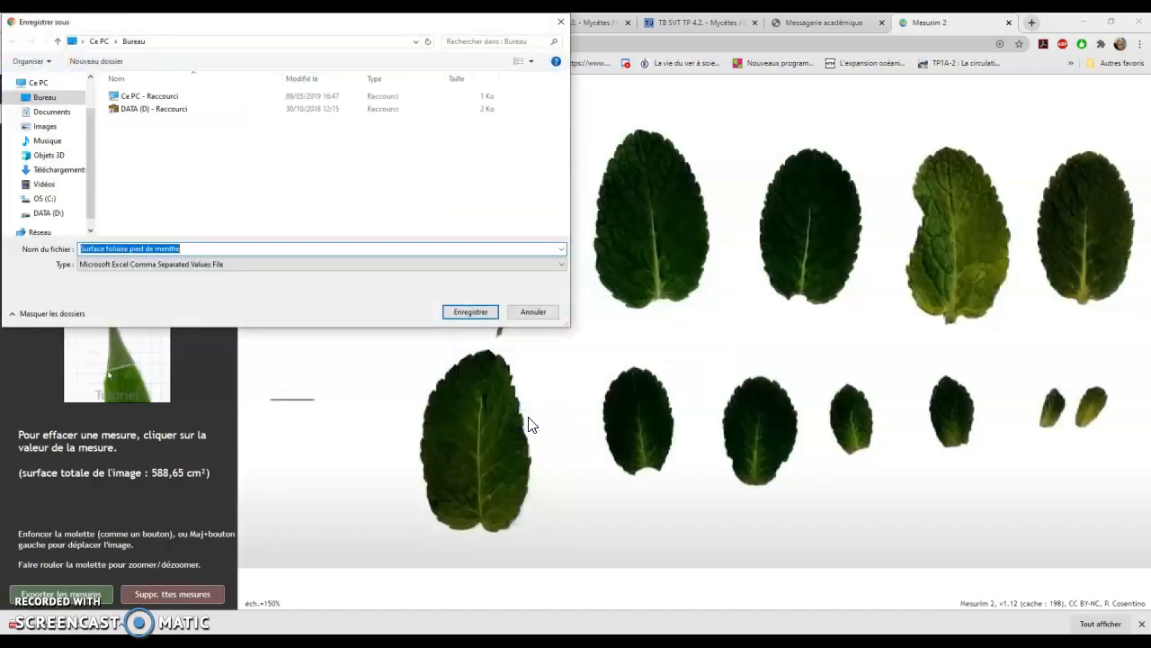
pyautogui.click(303, 227)
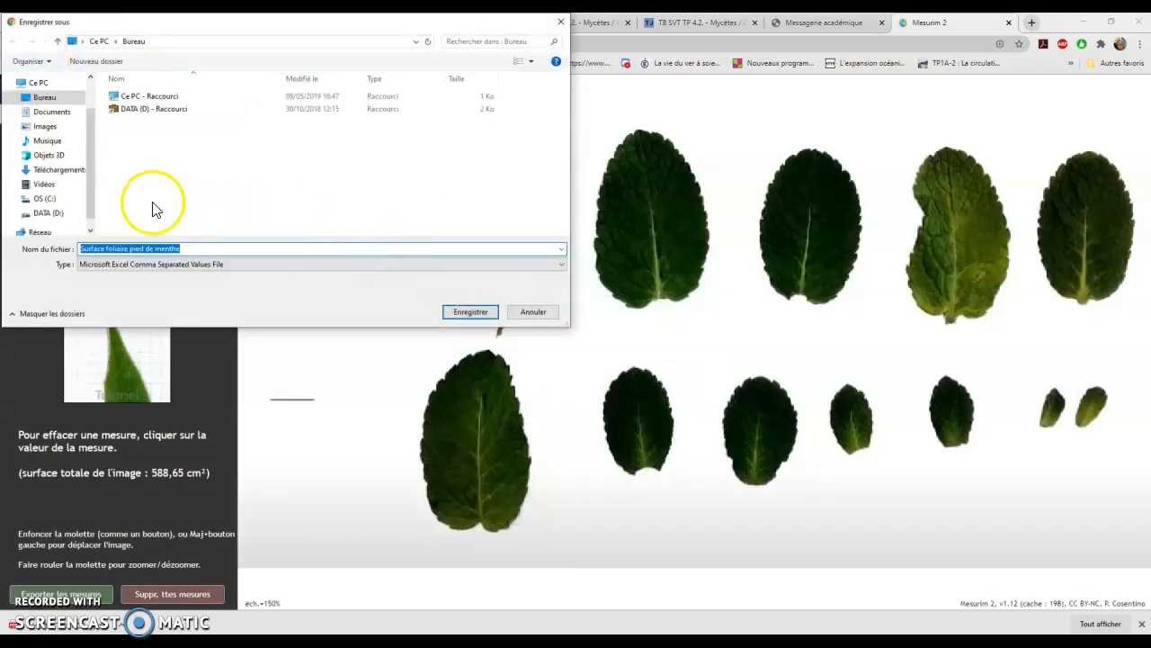
pyautogui.click(468, 311)
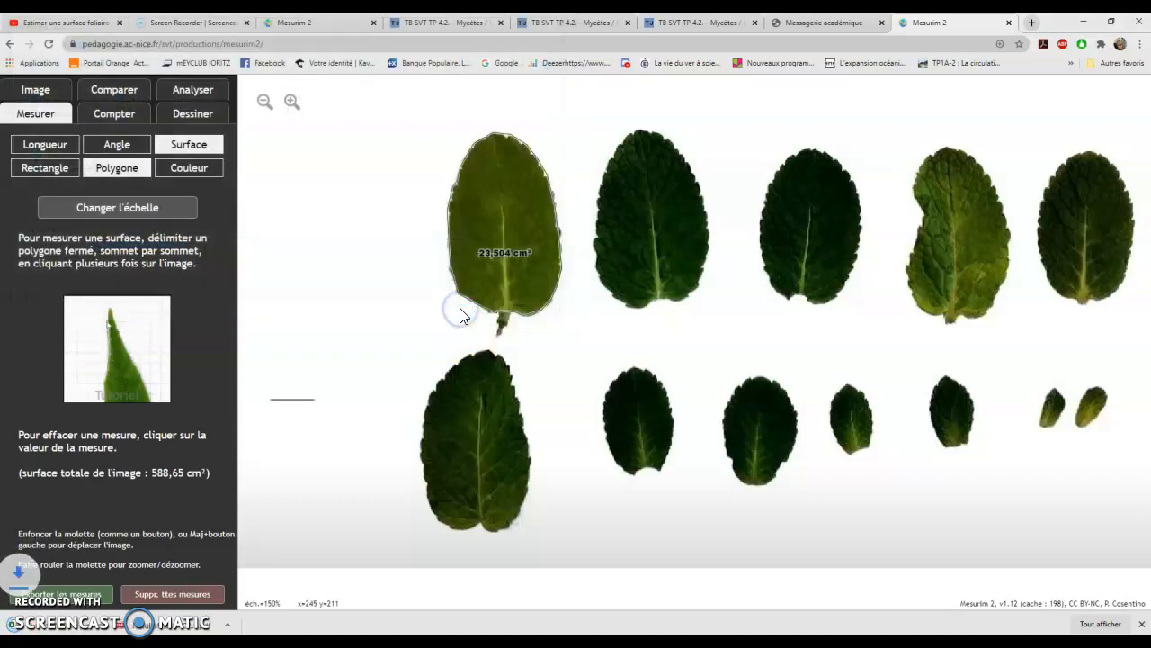
# - Open the exported measurements file in Excel and select the leaf area in cell A3
pyautogui.click(52, 630)
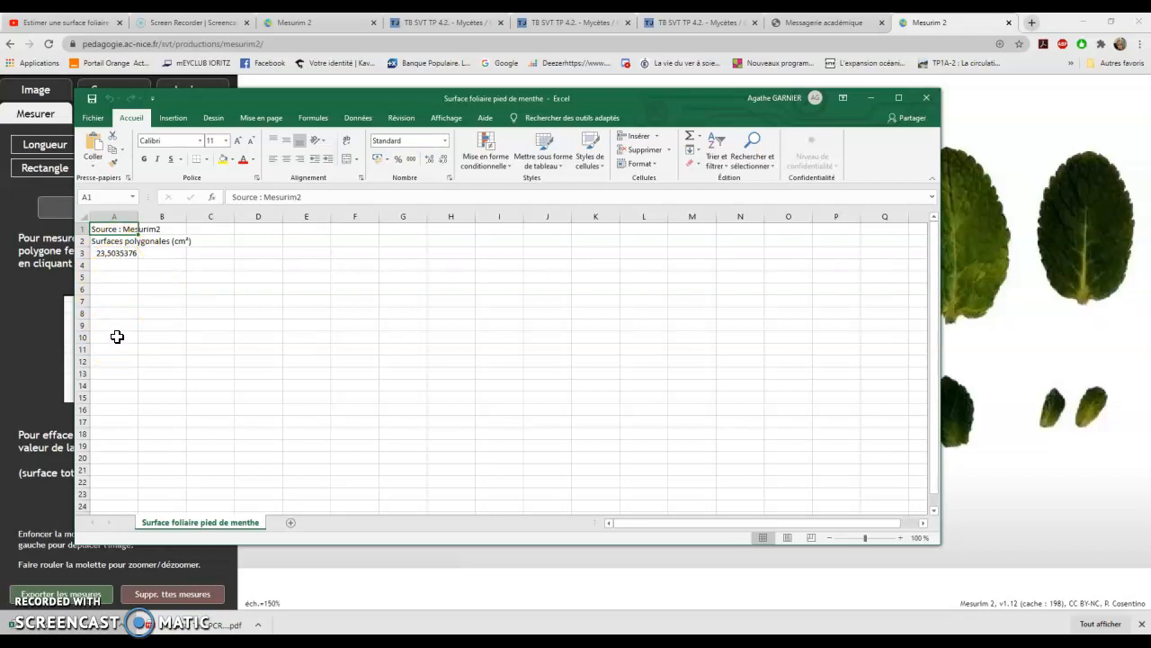
pyautogui.click(98, 253)
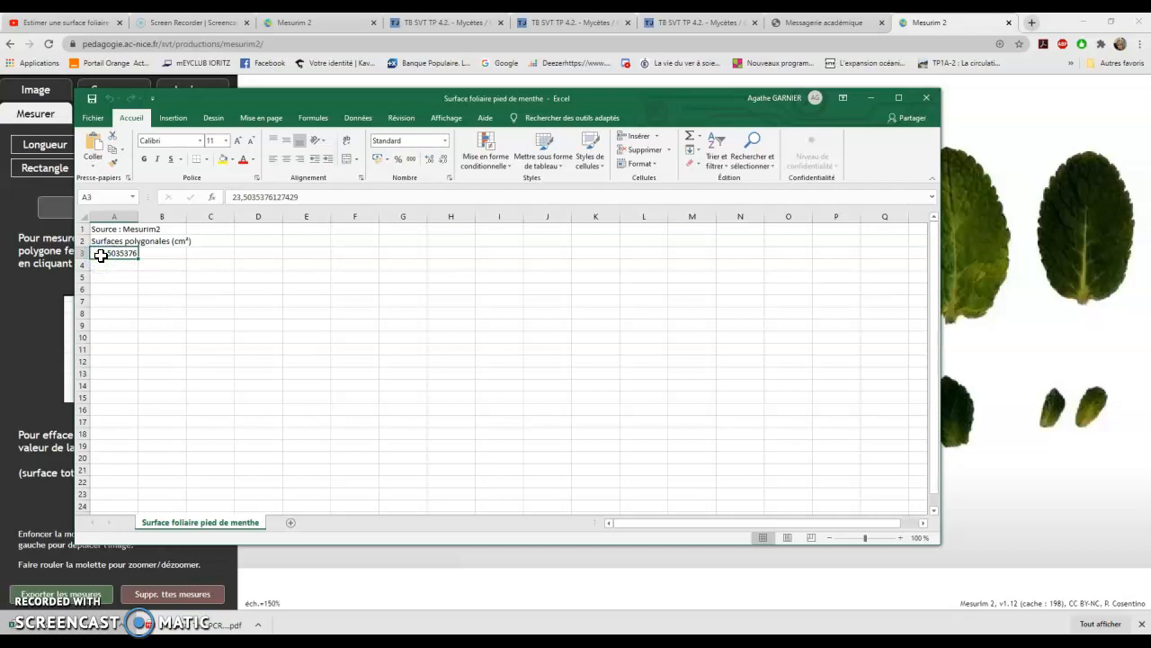
# - Enter the formula =somme(A3:B3) in cell A4 to add up the measured leaf surface areas in row 3
pyautogui.click(104, 275)
pyautogui.click(105, 264)
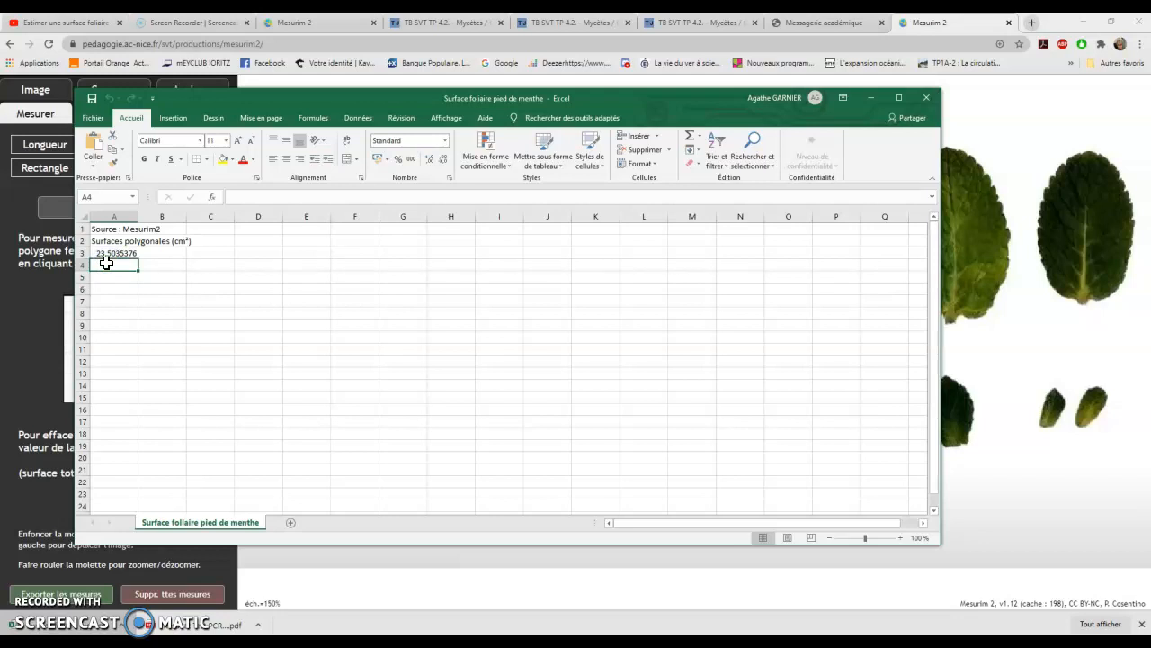
pyautogui.write('=')
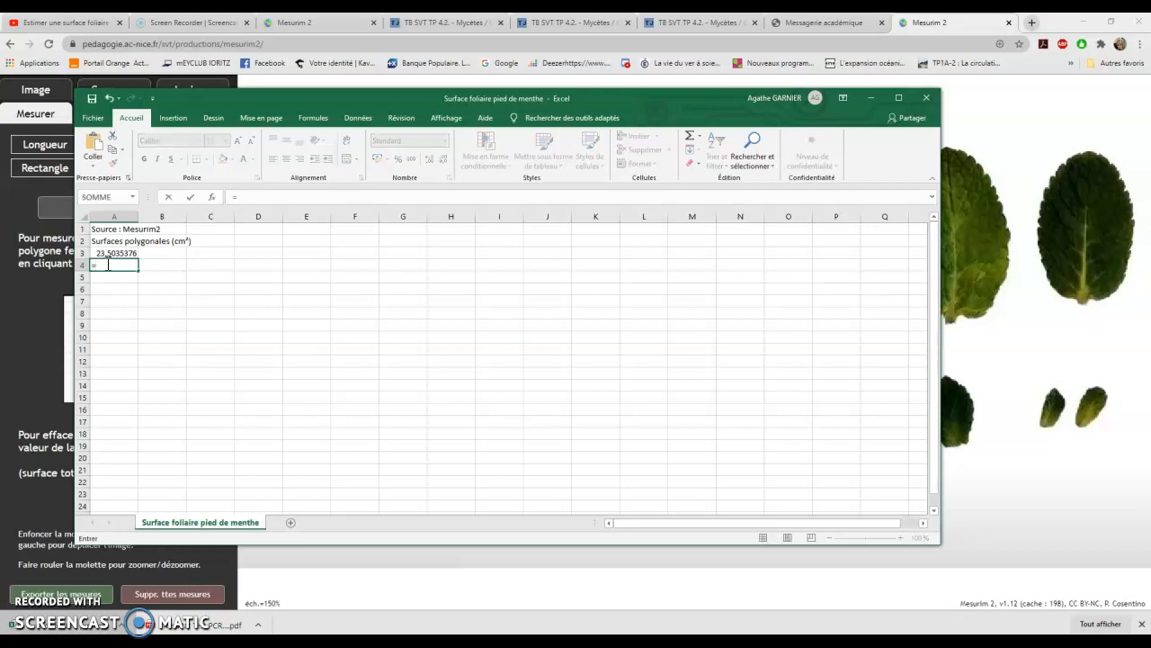
pyautogui.write('so')
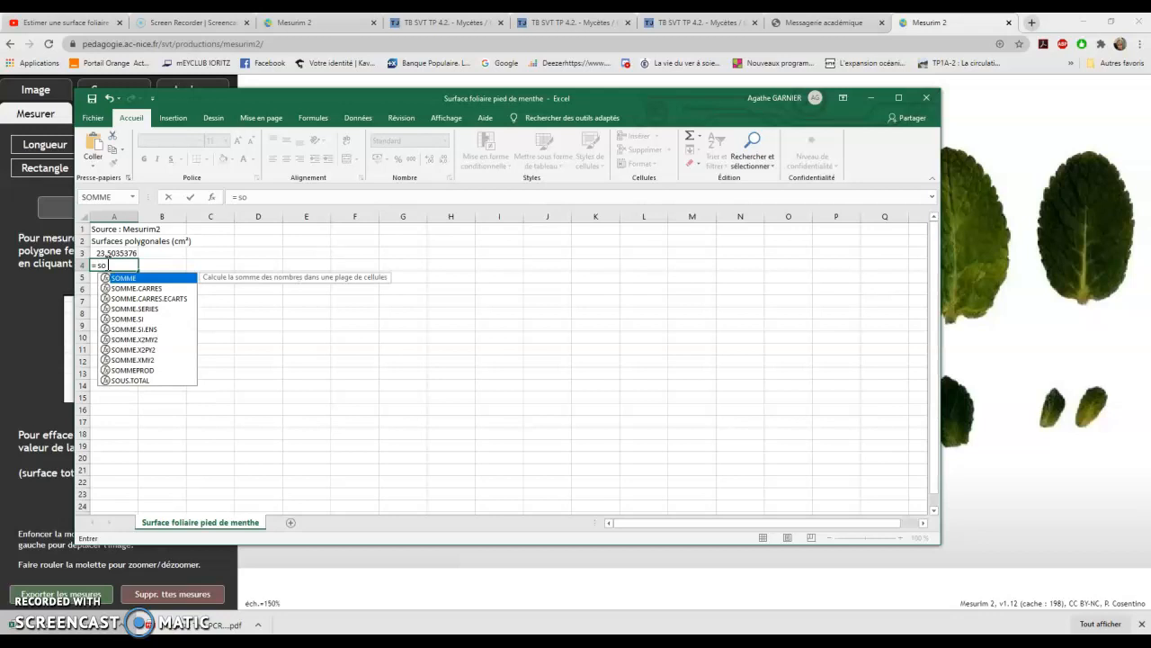
pyautogui.write('mme')
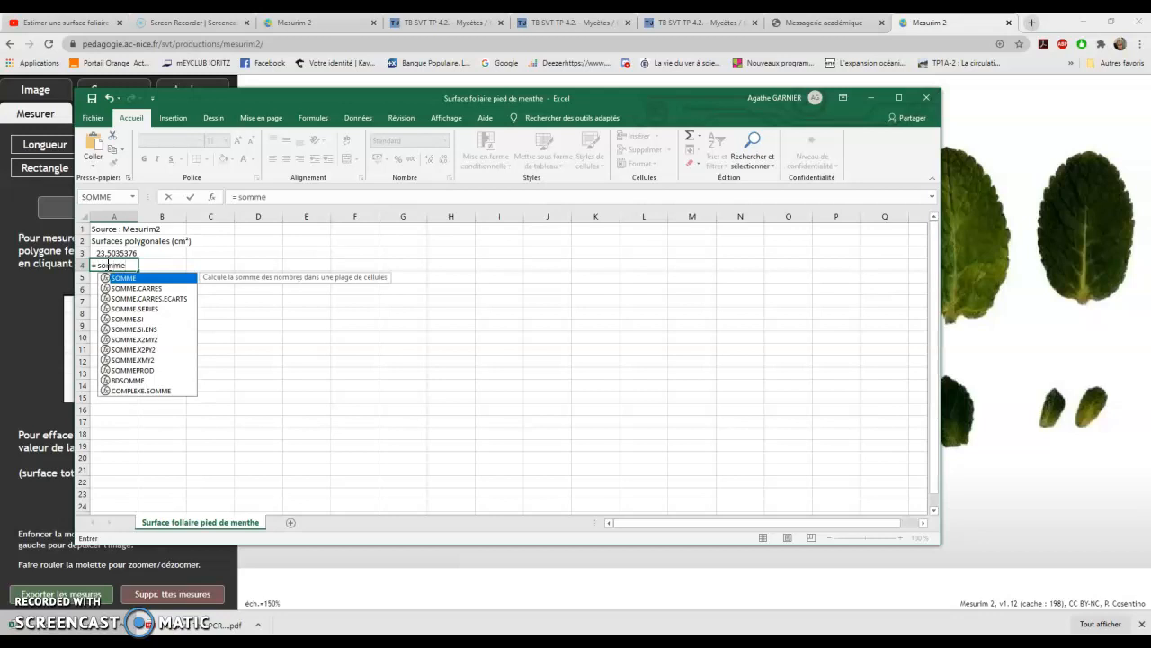
pyautogui.write('(')
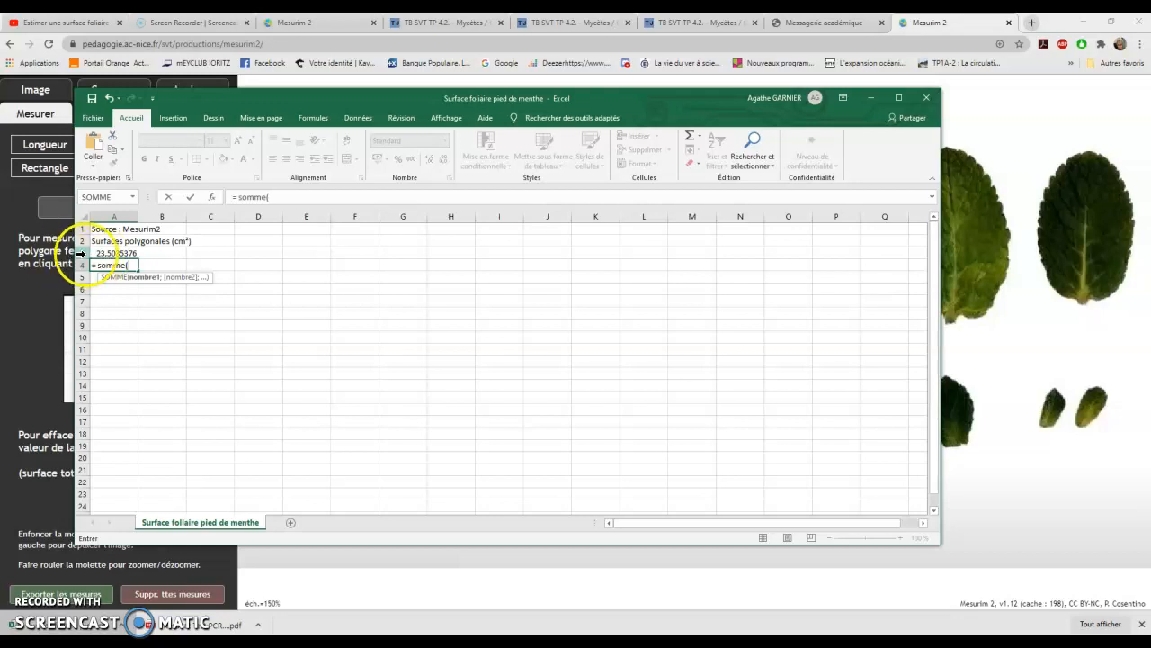
pyautogui.click(102, 253)
pyautogui.moveTo(103, 253); pyautogui.dragTo(148, 257)
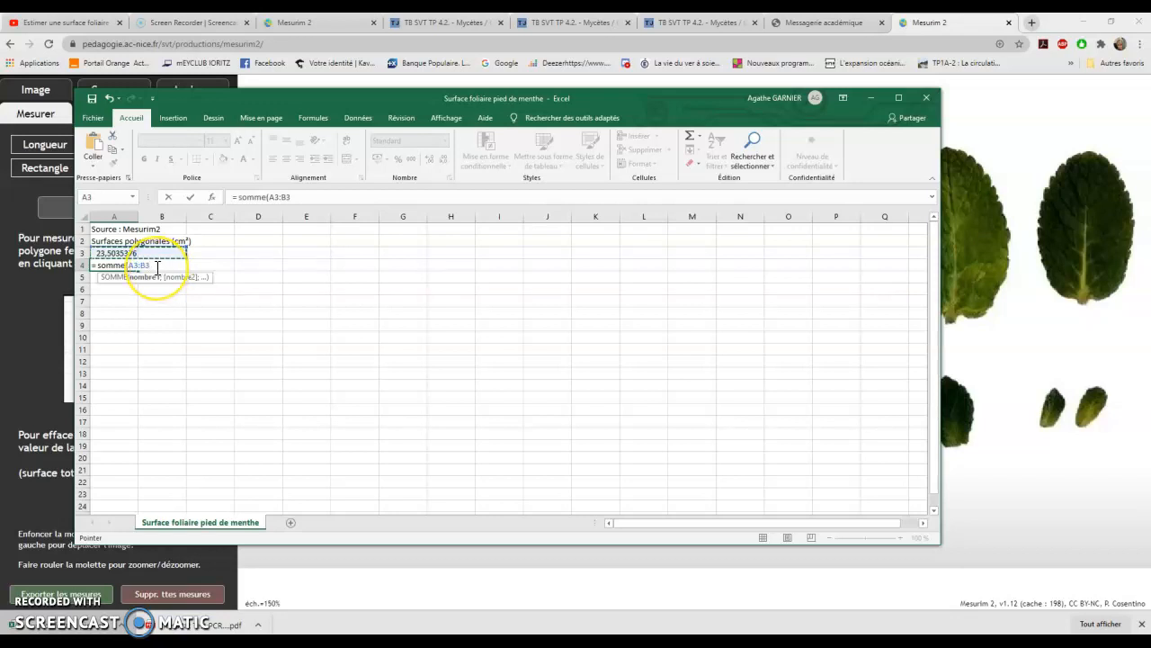
pyautogui.write(')')
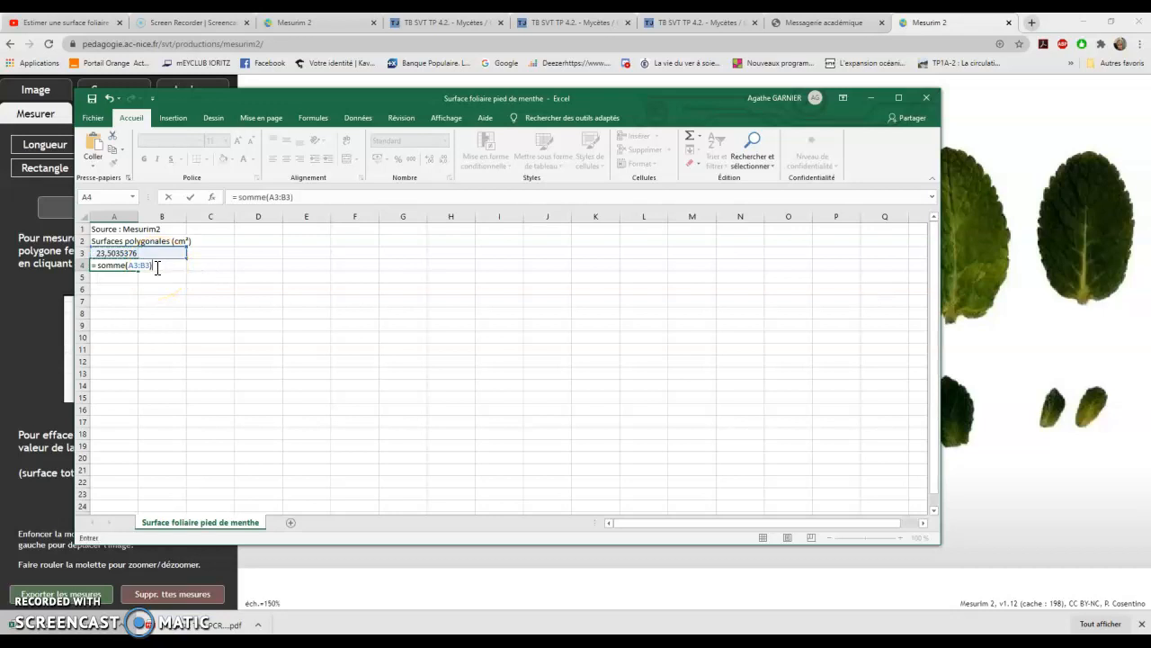
pyautogui.press('Return')
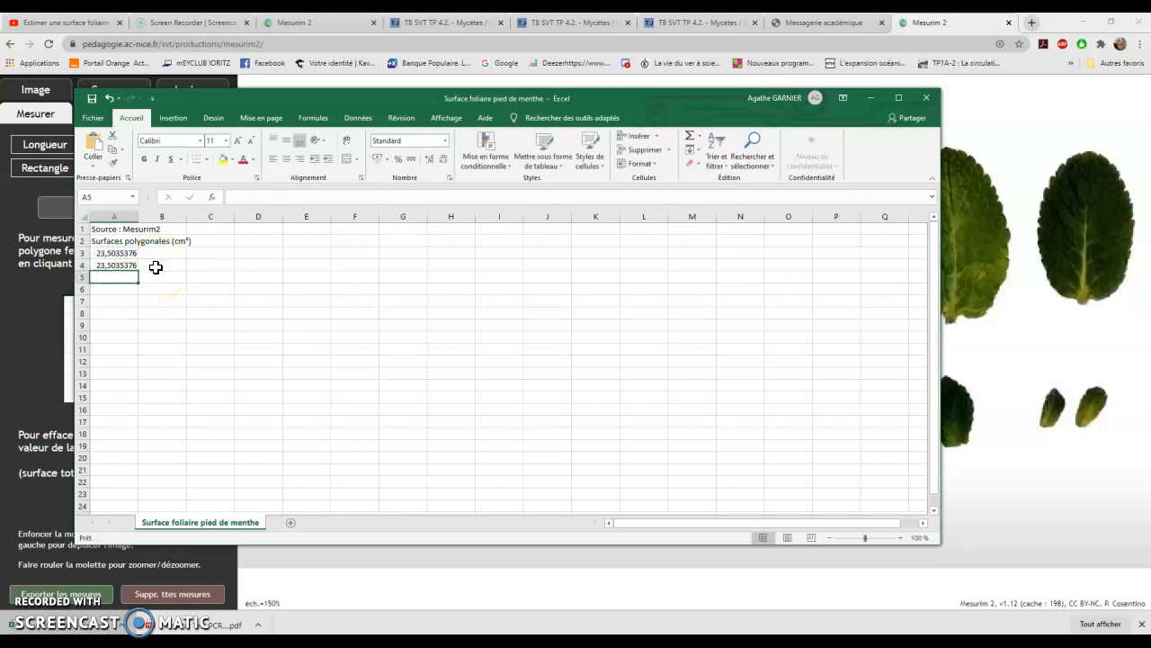